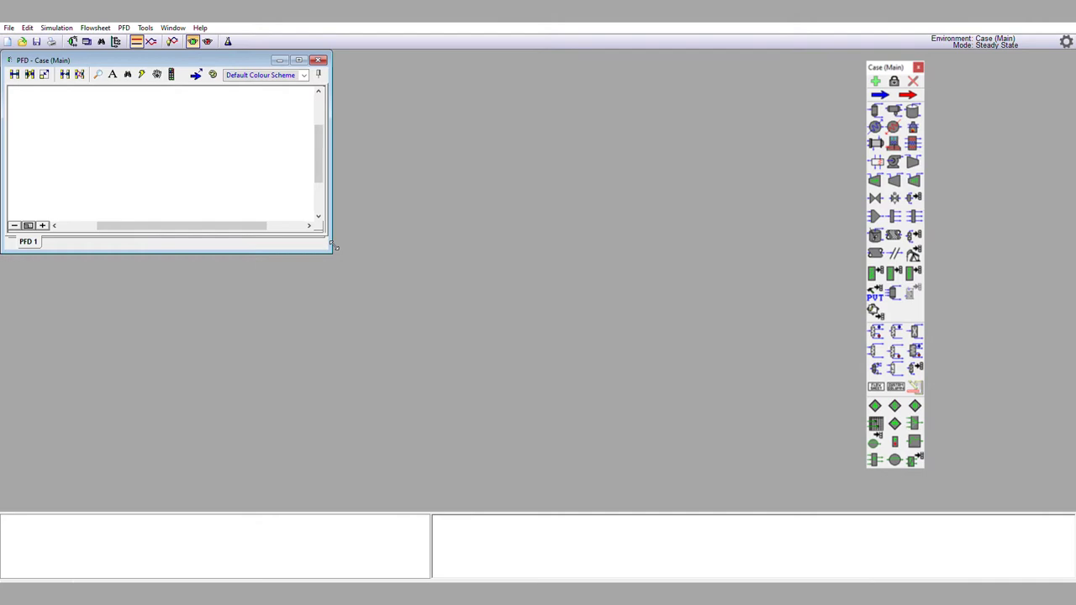
Enlarge the PFD - Case (Main) window down and to the right for more drawing room
drag(334, 246, 616, 486)
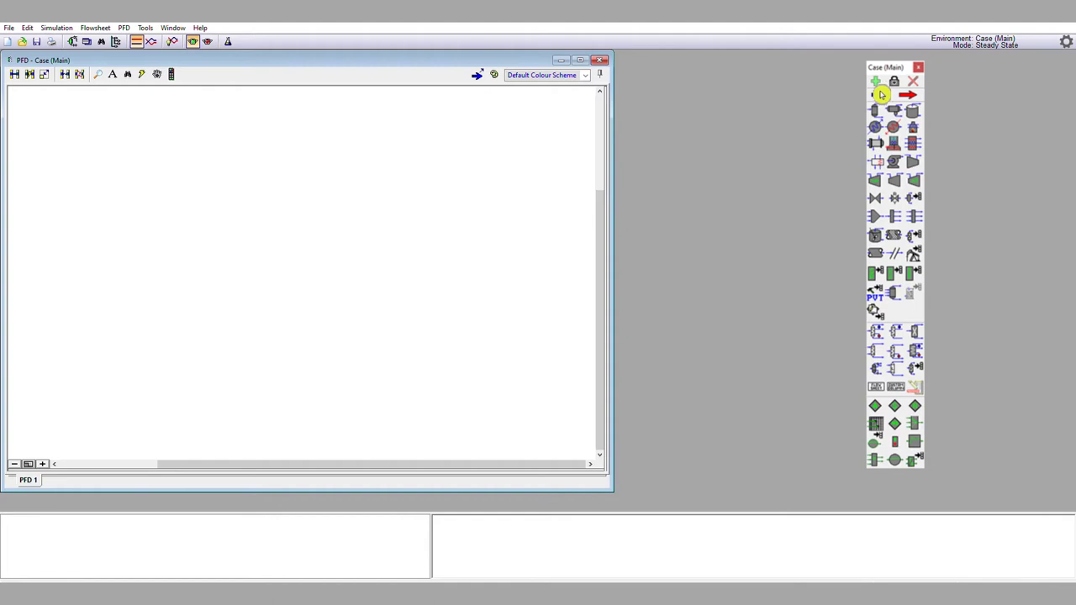
Place a new material stream, labelled 1, on the flowsheet canvas
click(880, 94)
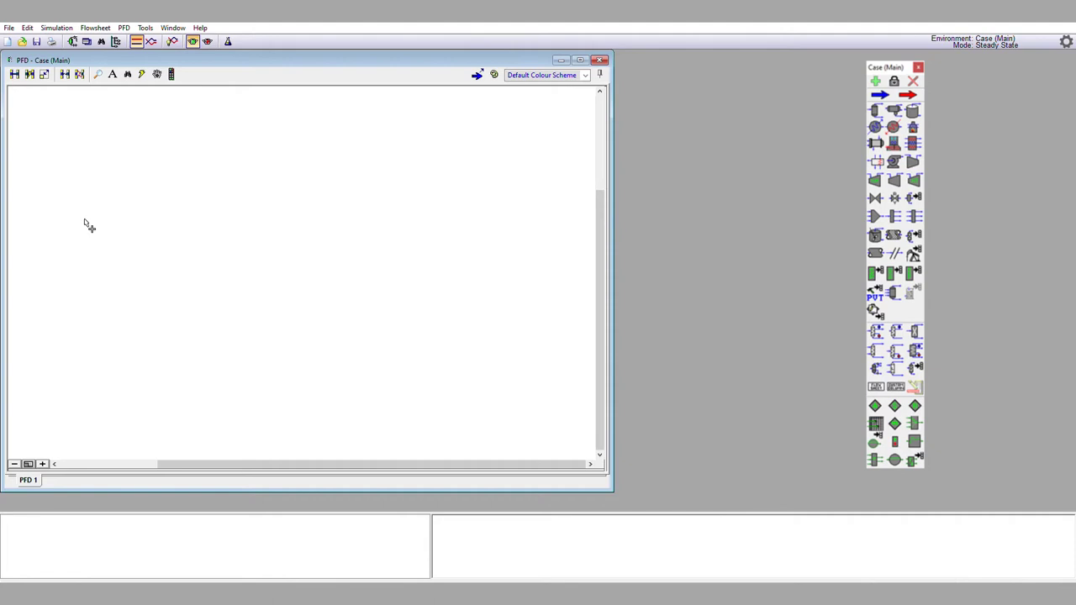
click(44, 192)
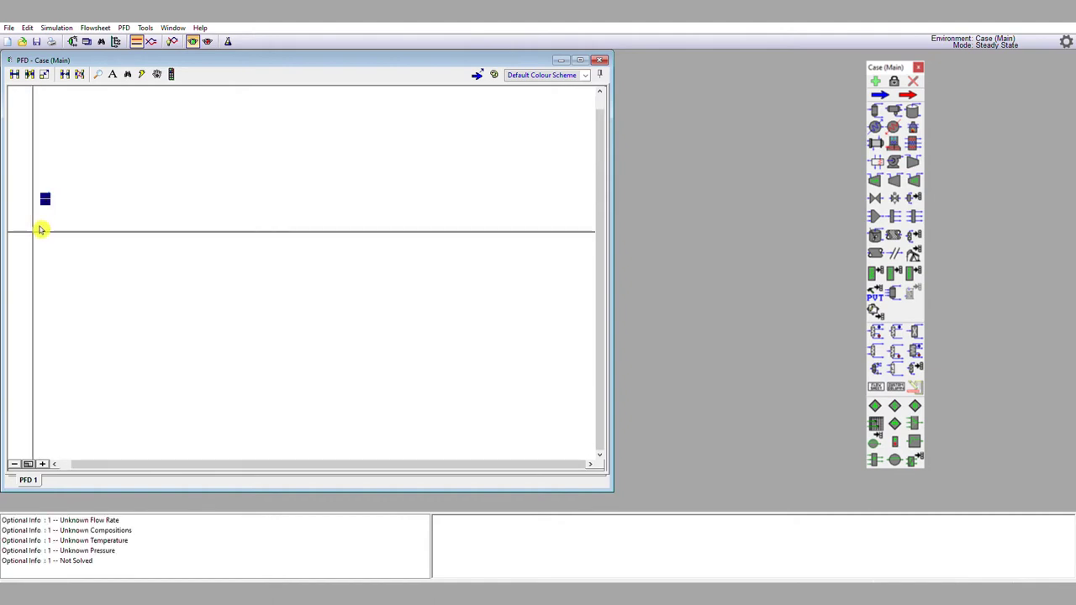
click(40, 230)
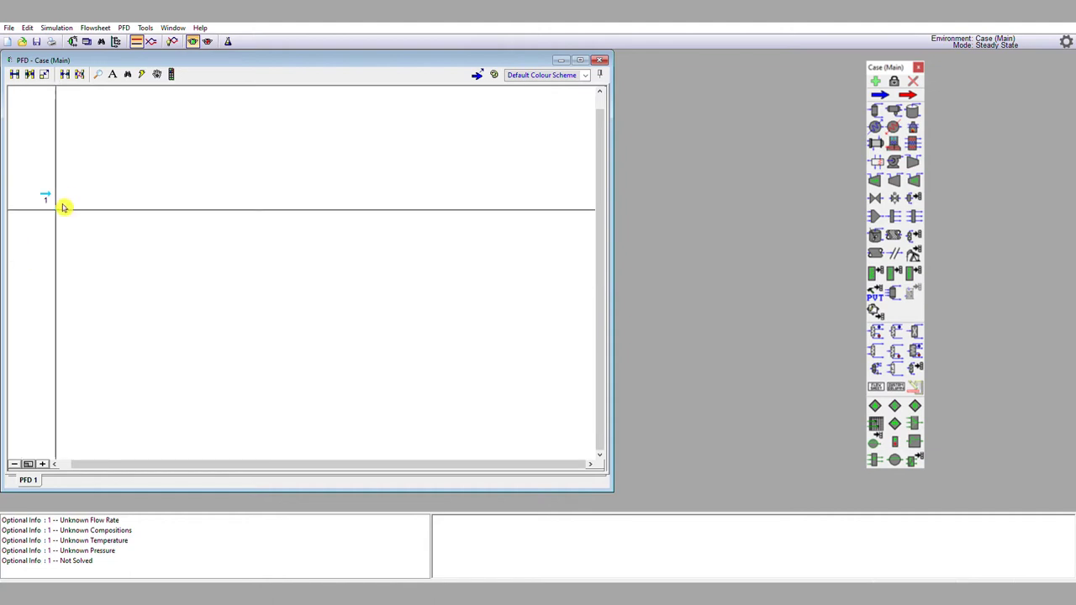
Open stream 1's property view and move it to the middle of the flowsheet
double_click(47, 196)
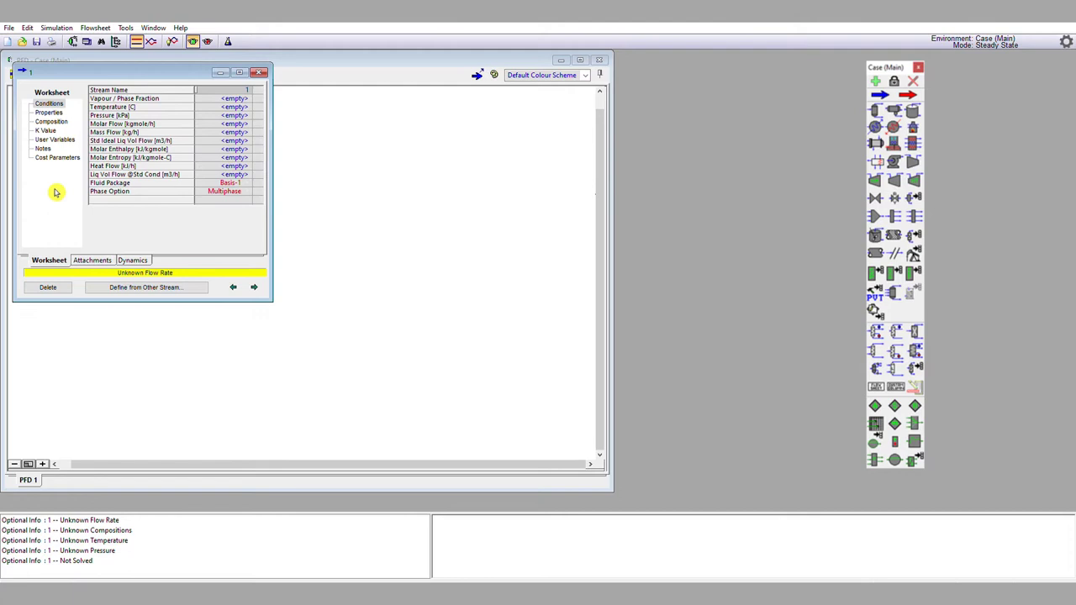
drag(134, 71, 257, 178)
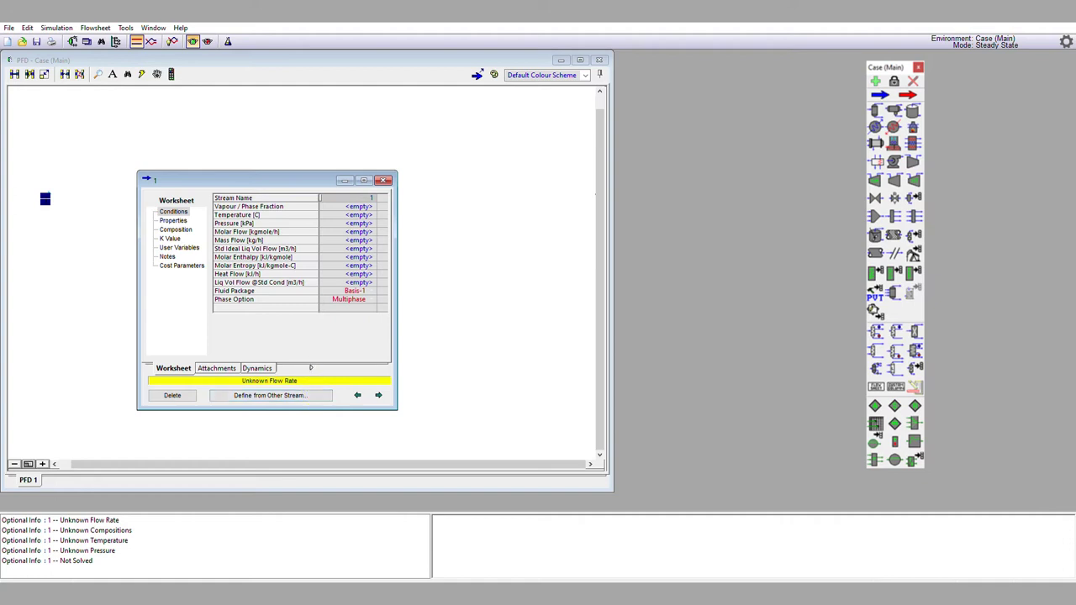
Enter a molar flow of 150 kgmole/h for stream 1
click(336, 231)
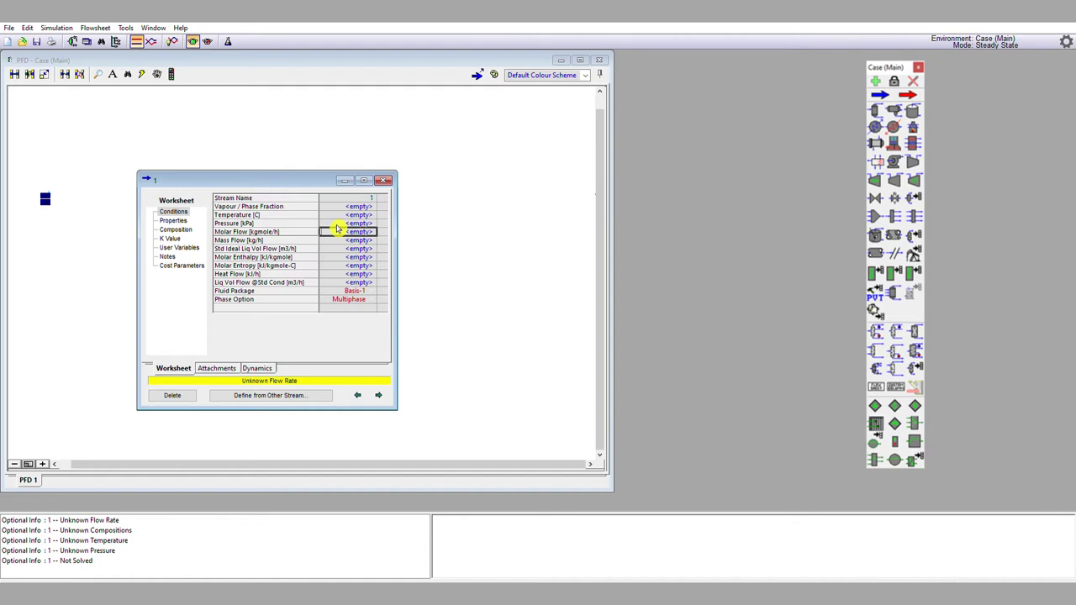
text(150)
key(Return)
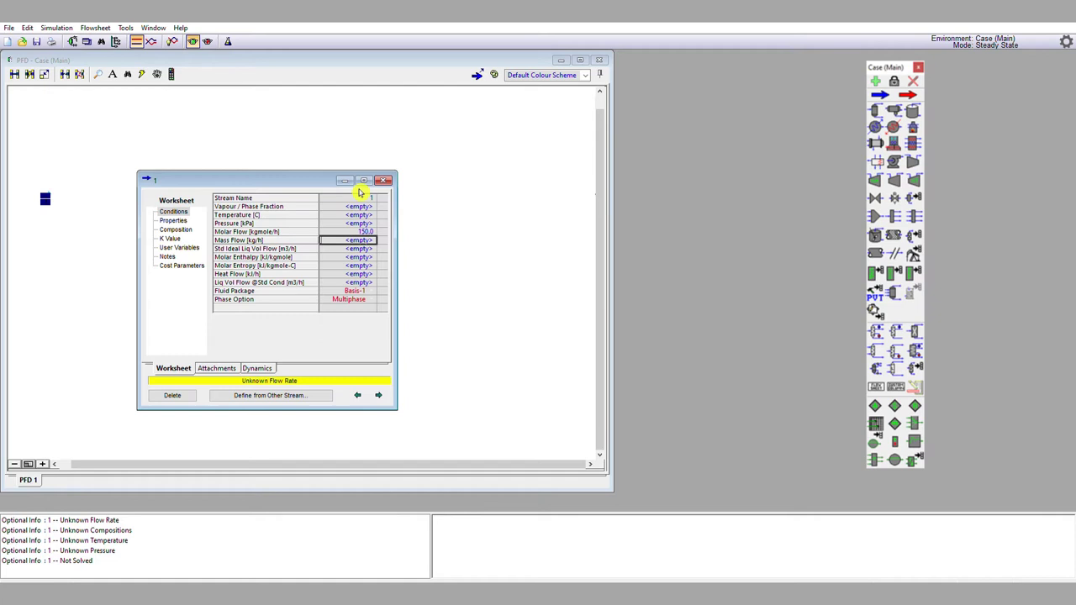
Set stream 1's composition to pure H2O with mole fraction 1.0000
click(175, 230)
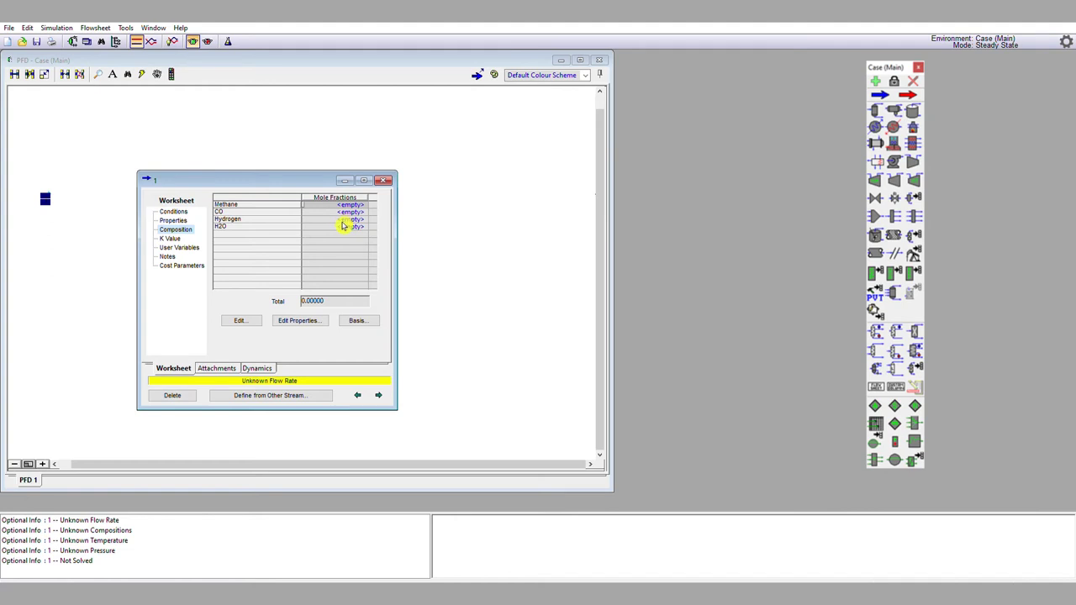
click(343, 226)
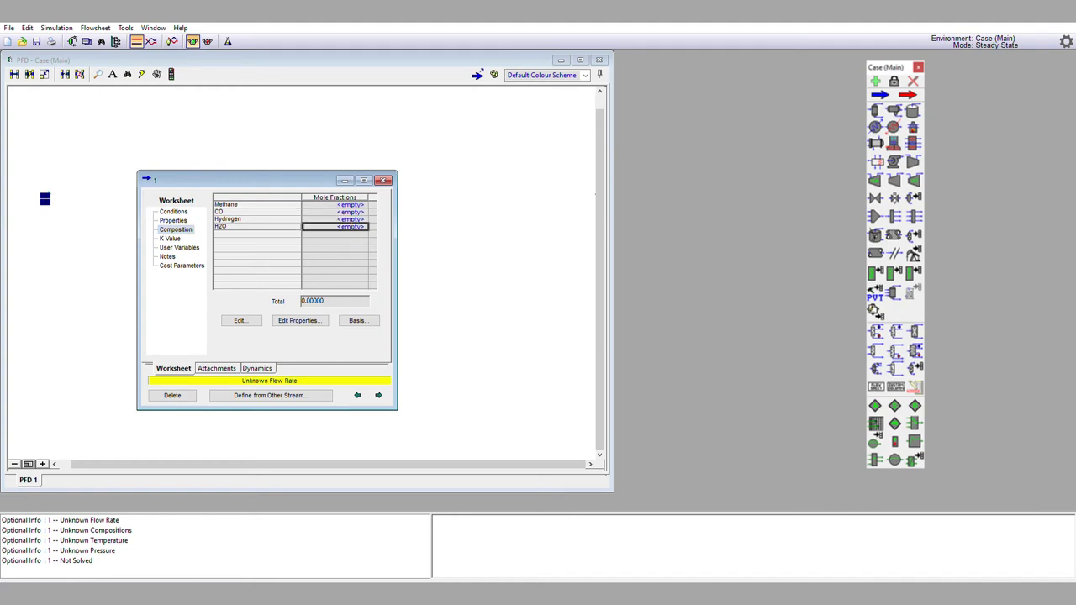
click(344, 226)
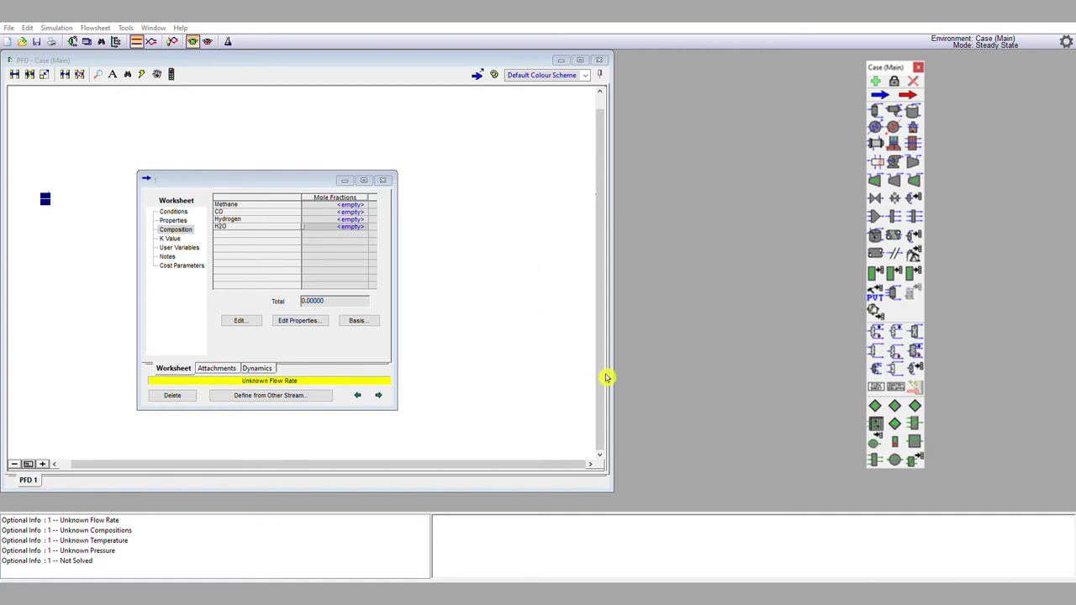
text(1)
key(Return)
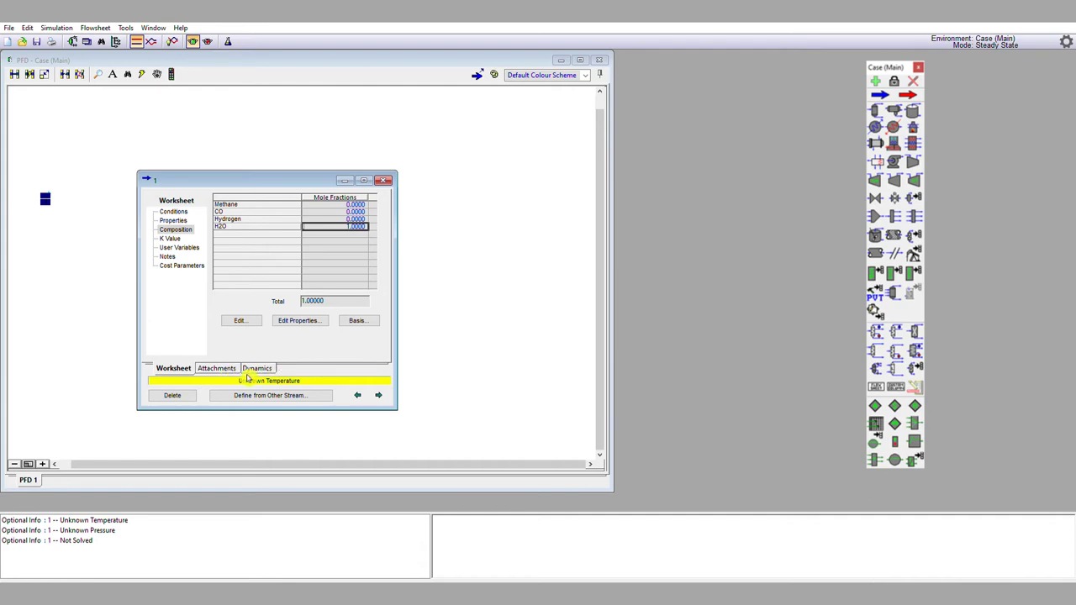
Set stream 1's temperature to 25 °C on the Conditions page
click(172, 211)
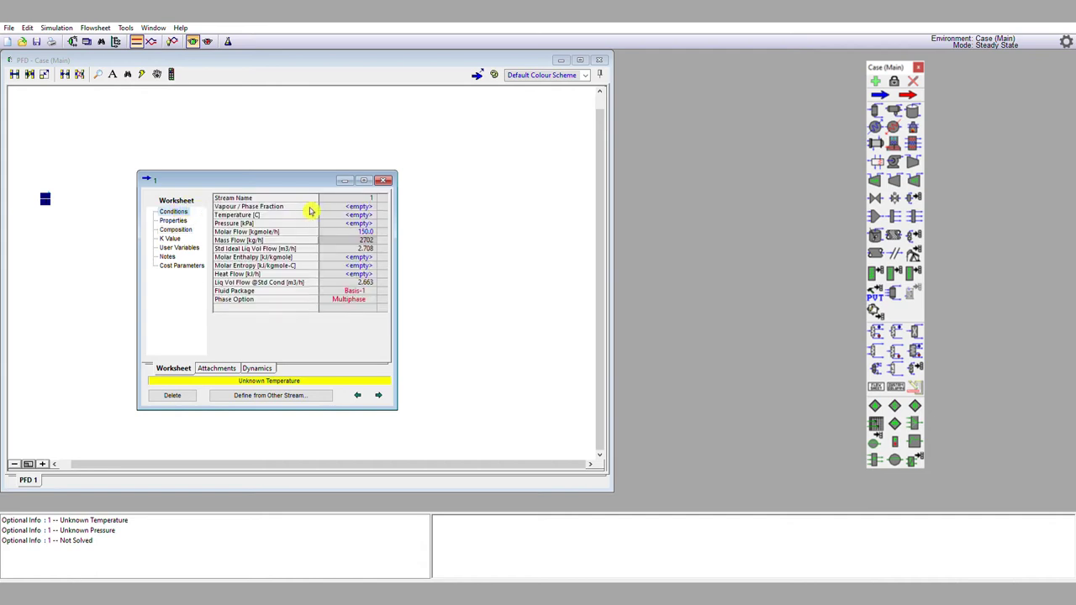
click(342, 213)
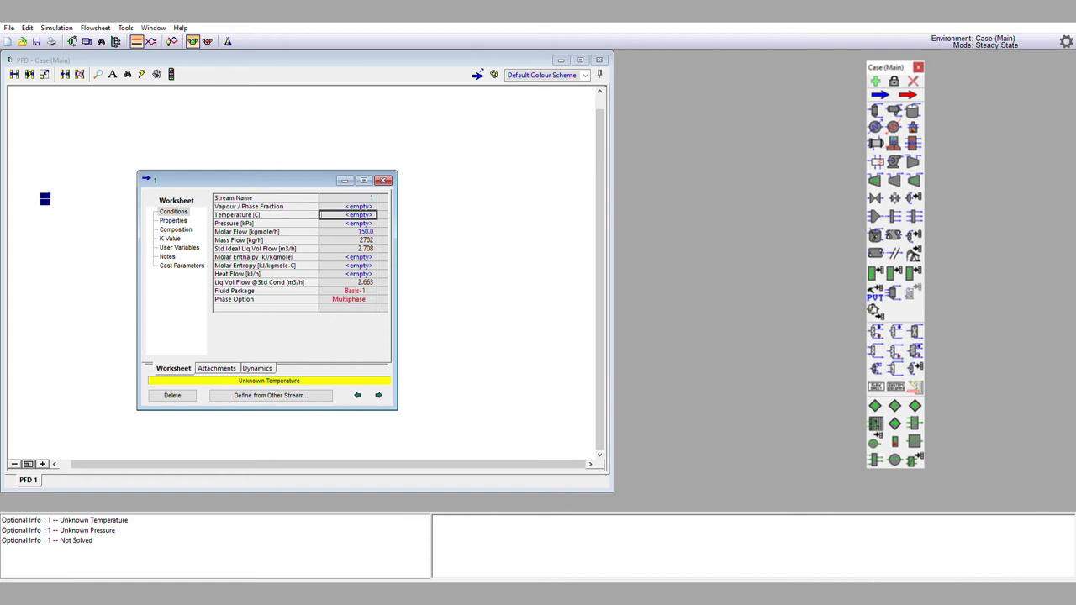
text(25)
key(Return)
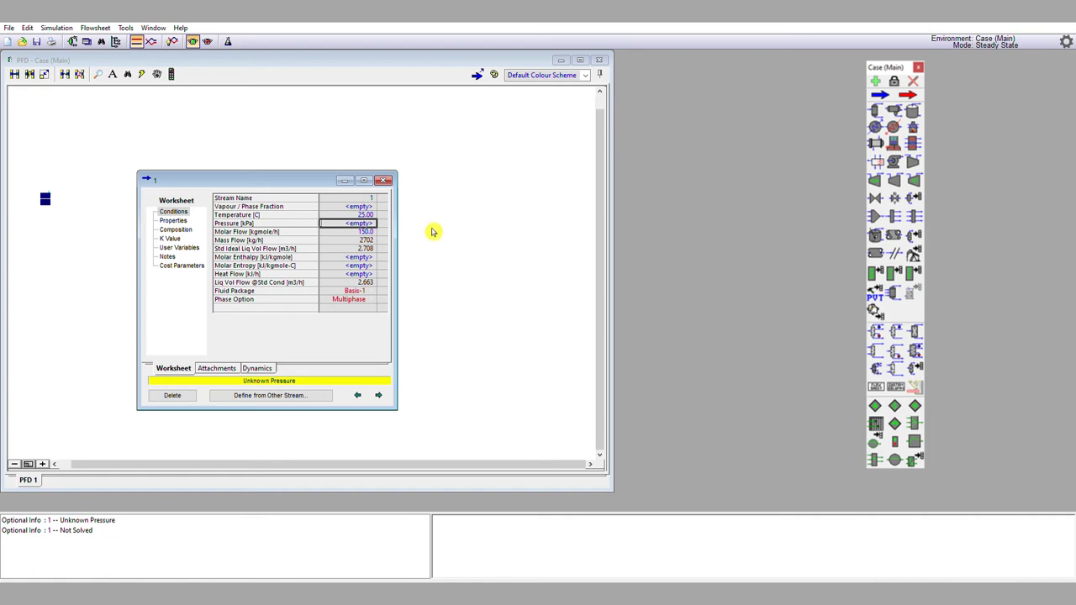
Enter a pressure of 100 kPa for stream 1
text(100)
key(Return)
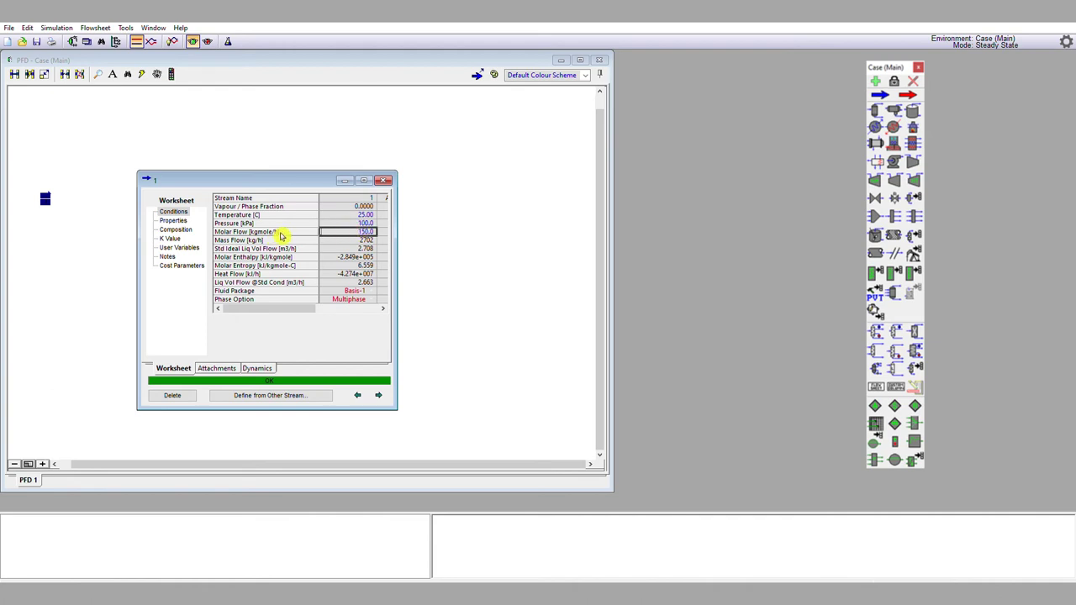
Review stream 1's calculated mass flow, heat flow and vapour fraction values
click(357, 240)
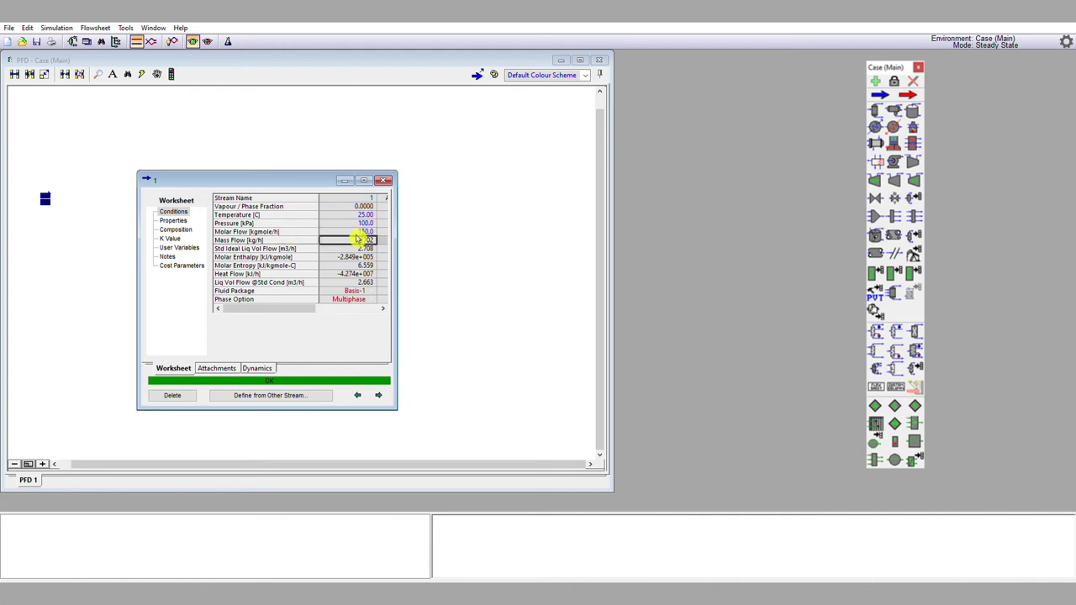
click(273, 273)
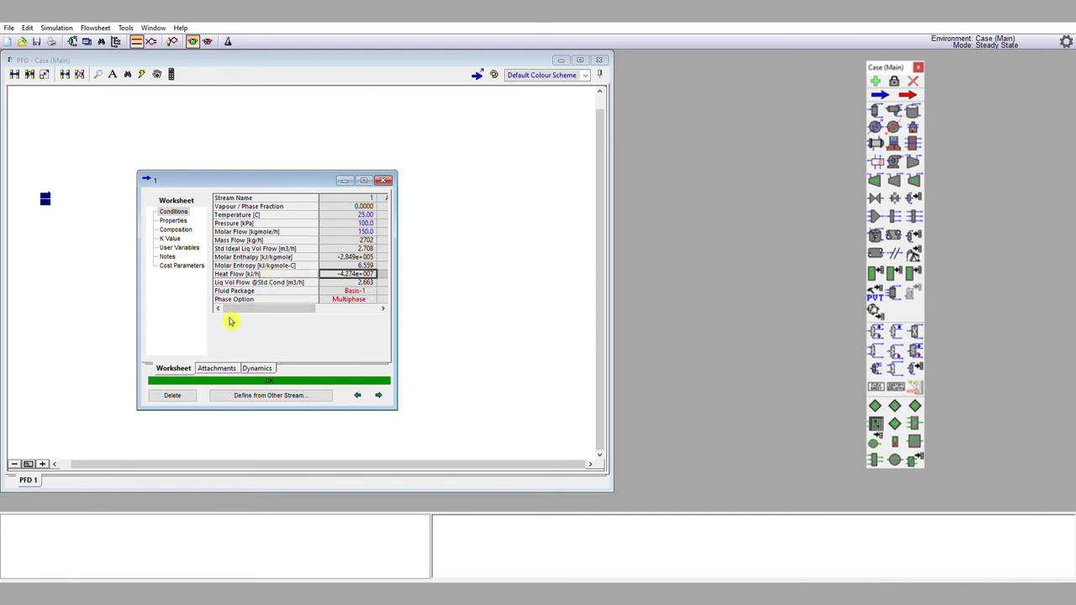
click(283, 206)
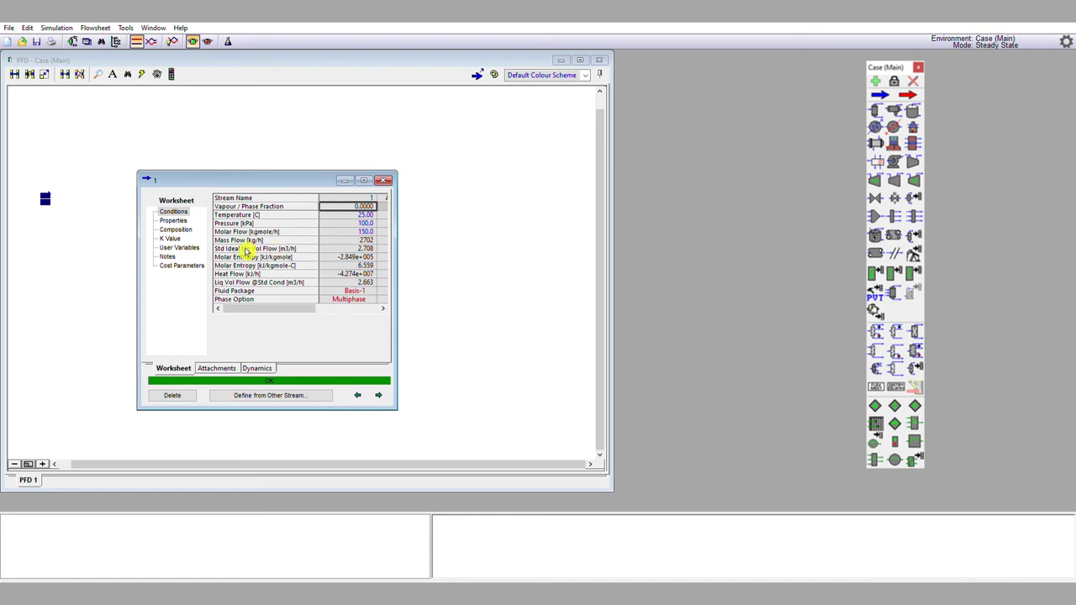
Add the Heat Capacity correlation to stream 1's properties, showing 75.70 kJ/kgmole-C
click(174, 219)
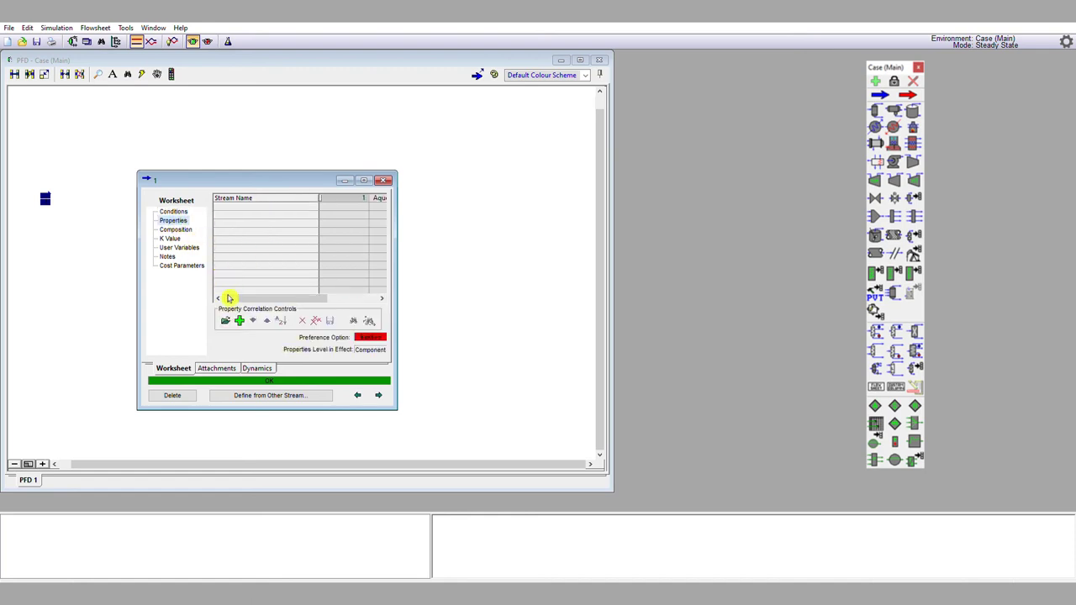
click(239, 321)
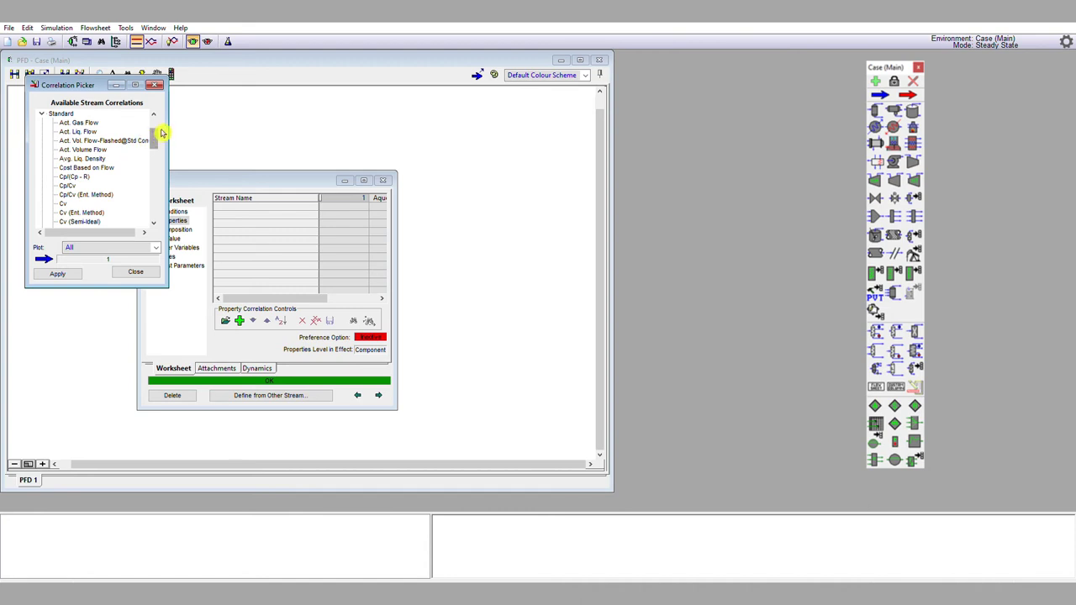
scroll(162, 133, down, 4)
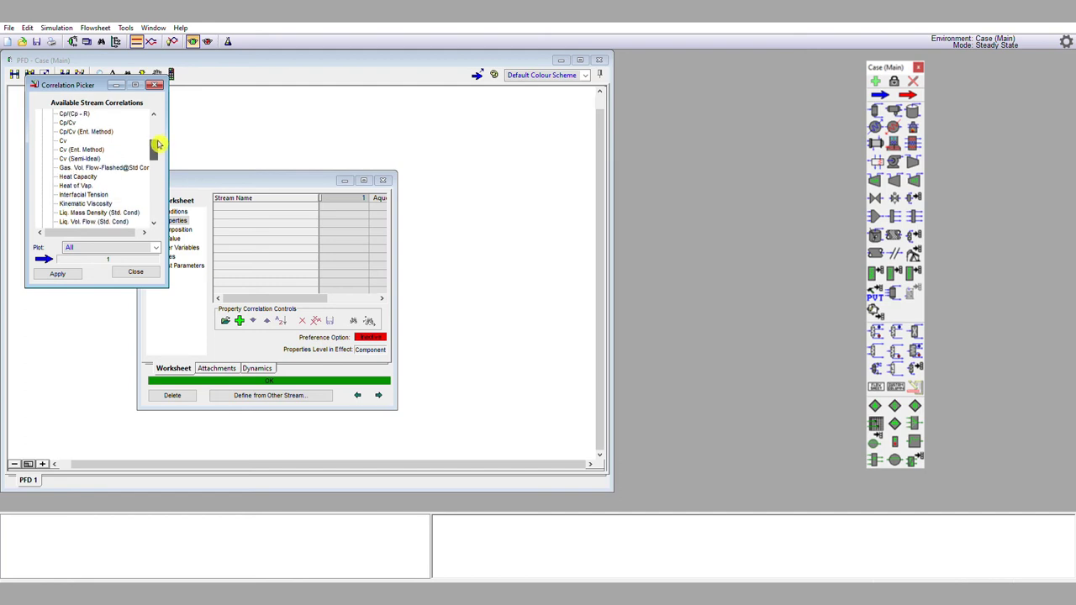
click(80, 167)
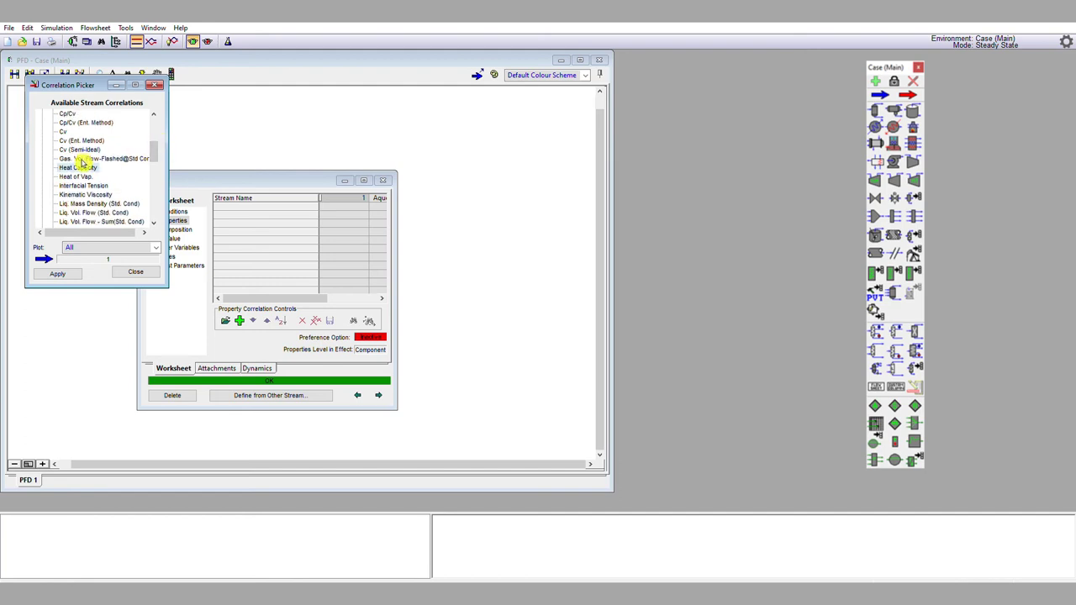
click(57, 273)
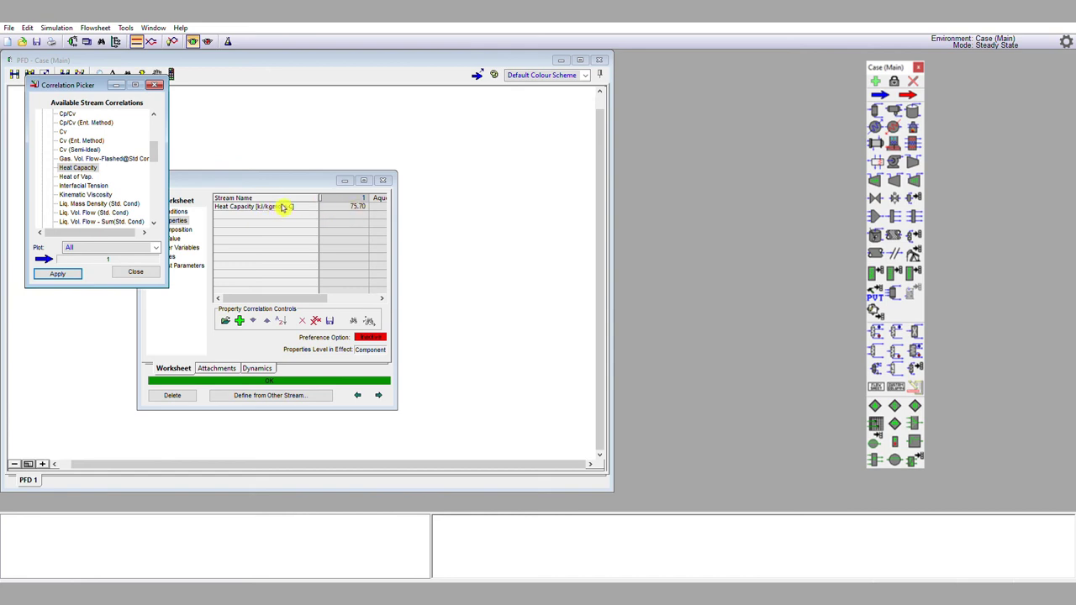
click(156, 85)
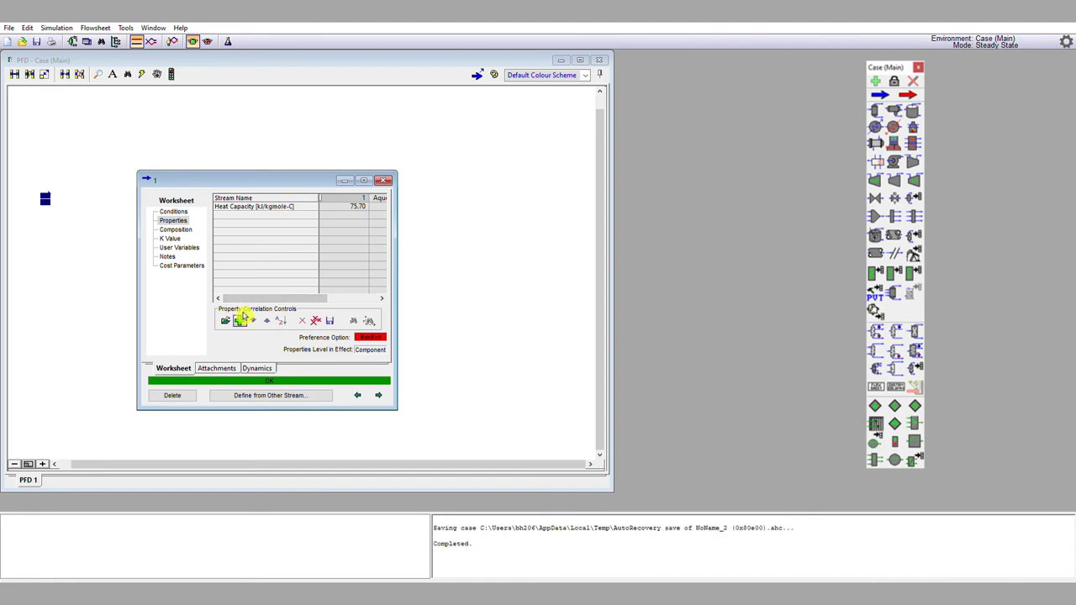
Add Mass Heat Capacity from the Standard correlations, showing 4.202 kJ/kg-C
click(239, 320)
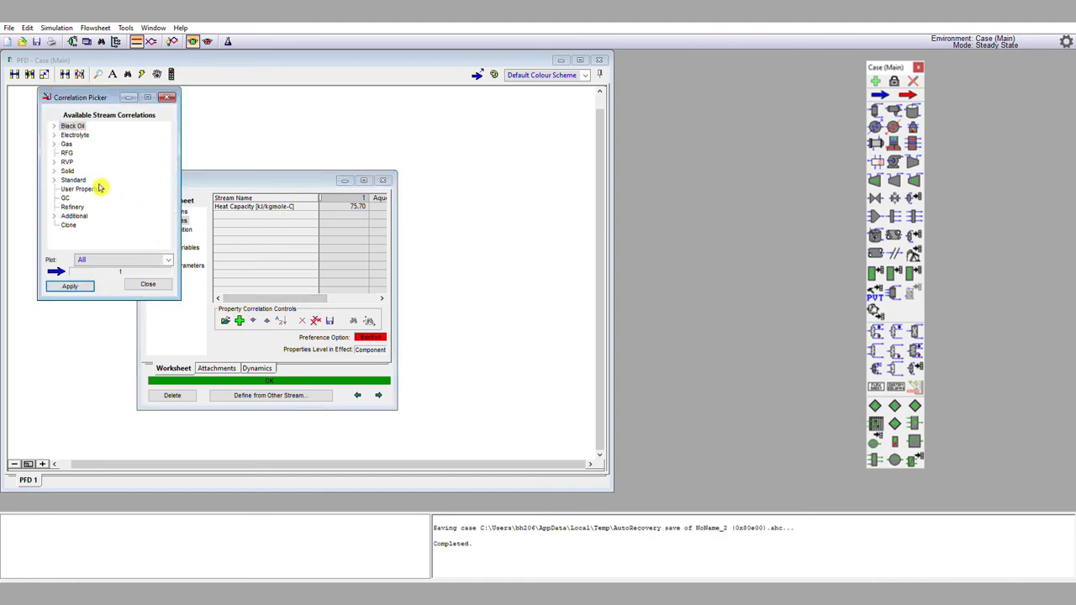
click(70, 179)
double_click(70, 179)
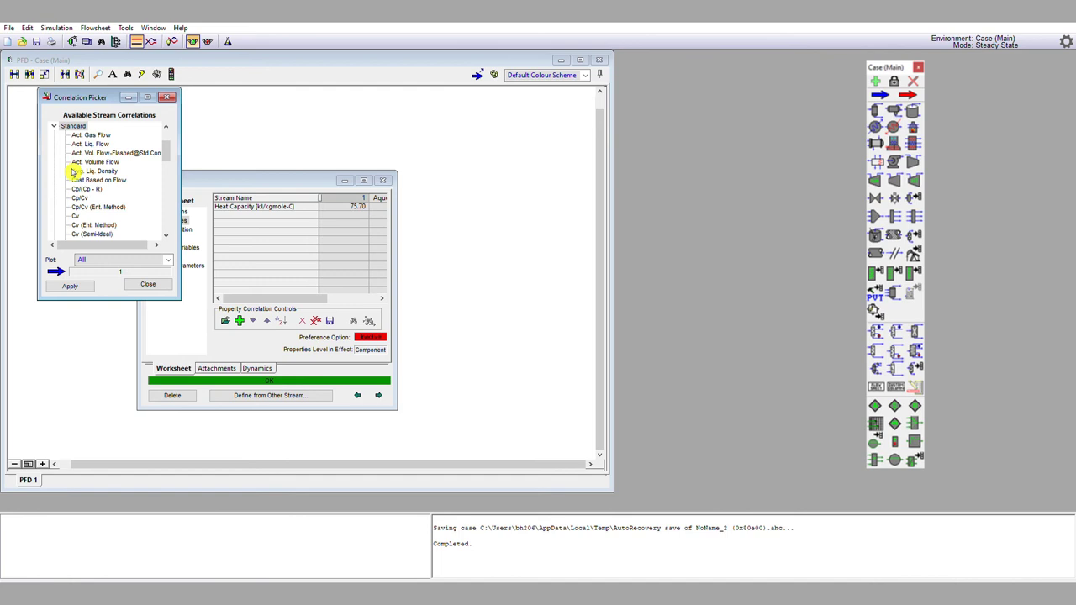
drag(168, 143, 169, 173)
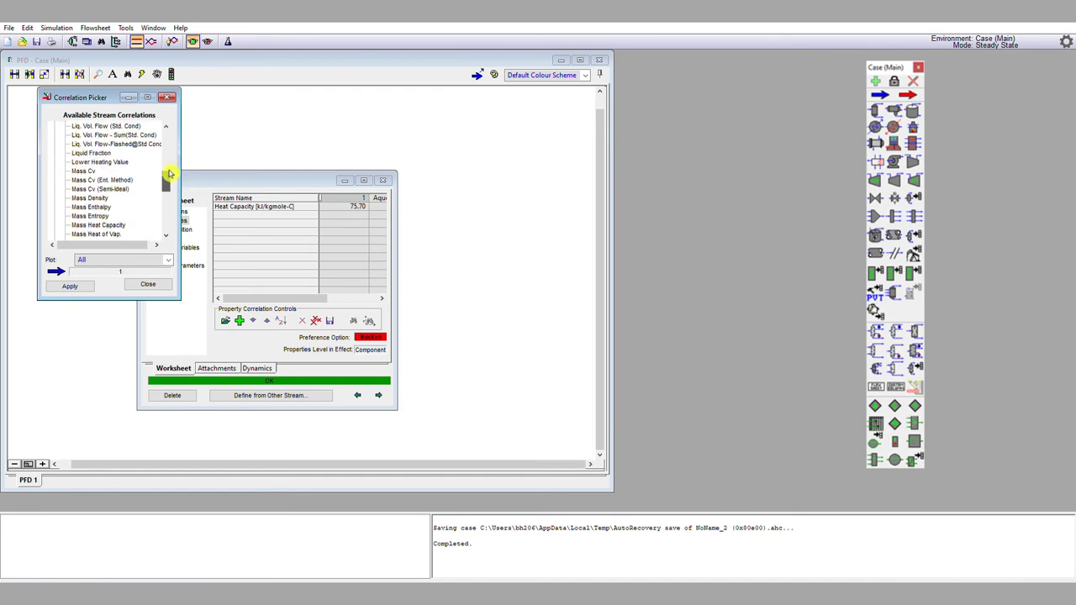
click(120, 224)
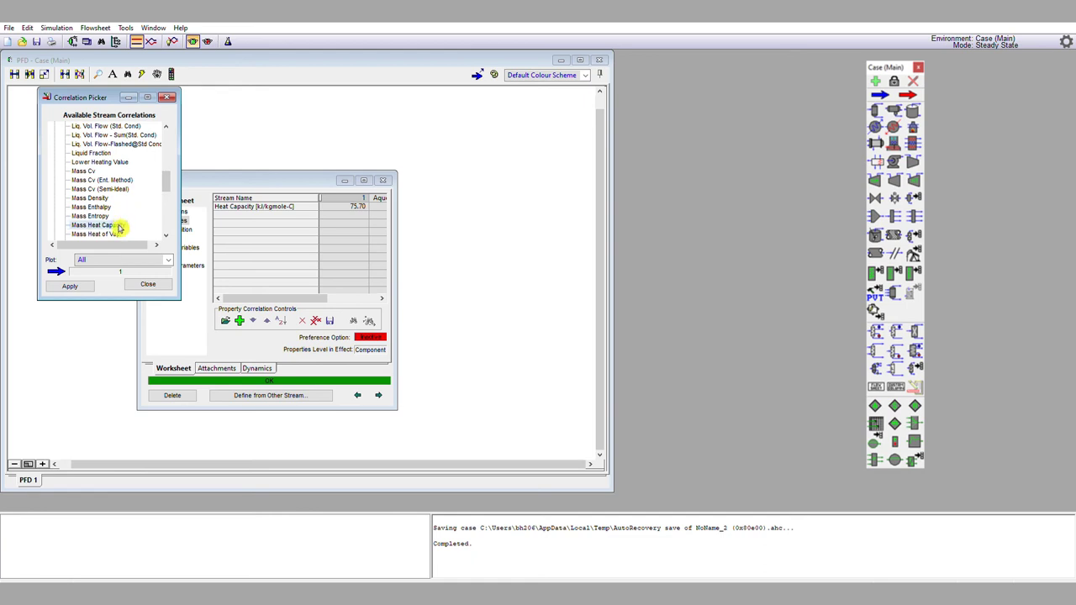
click(72, 285)
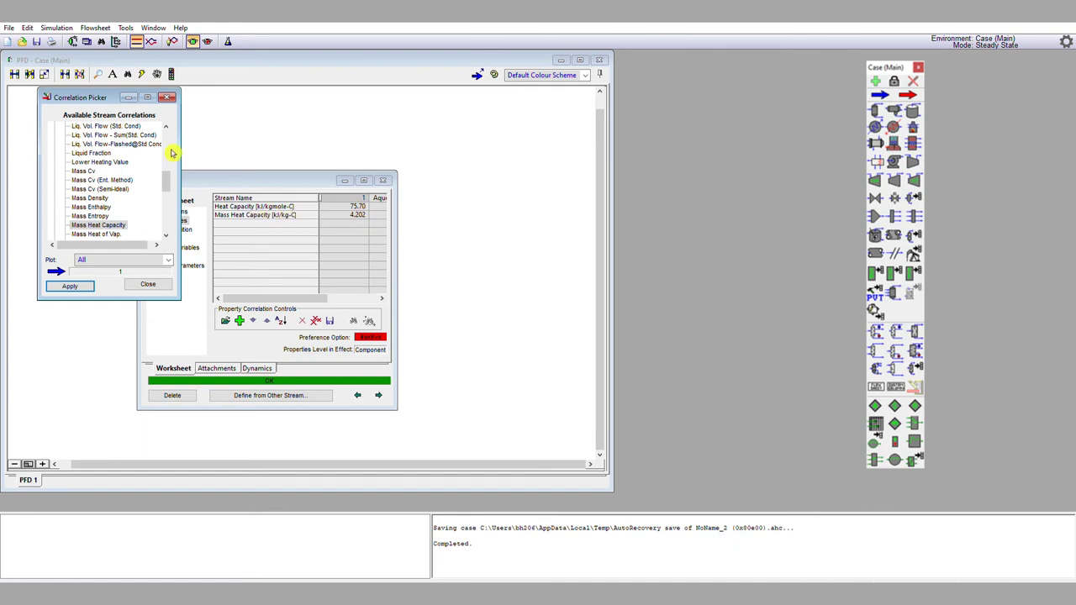
drag(171, 174, 171, 142)
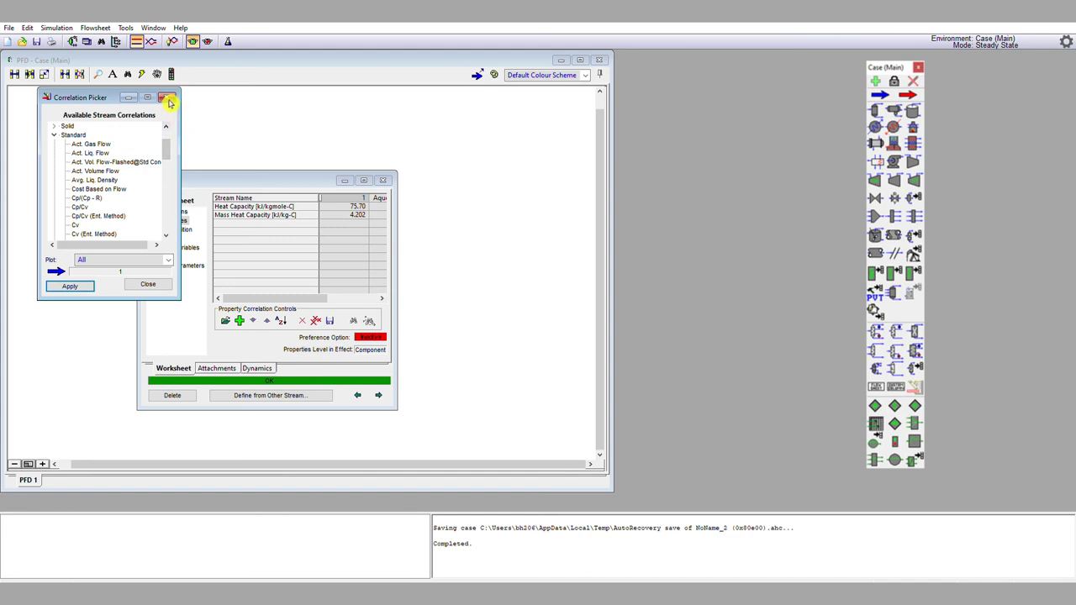
Rename stream 1 to LiqWater on its Conditions page and close the stream window
click(164, 97)
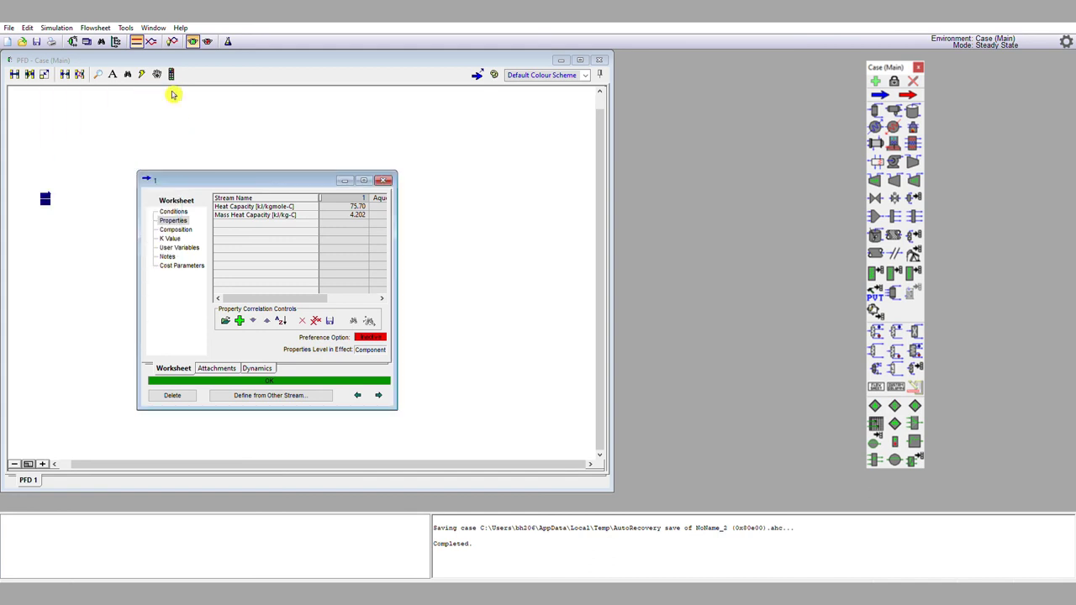
click(181, 211)
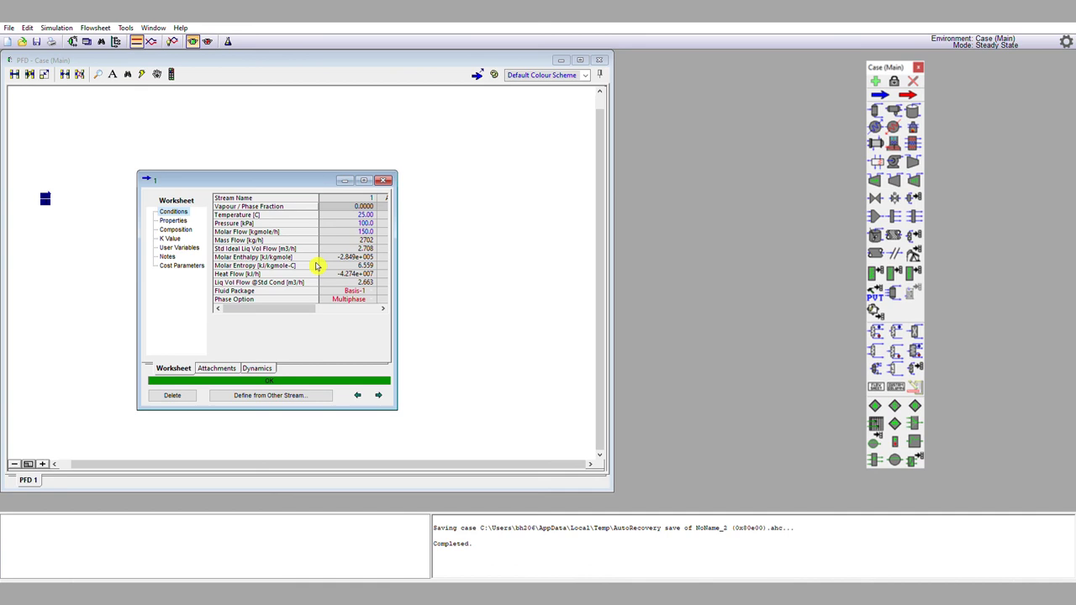
click(363, 197)
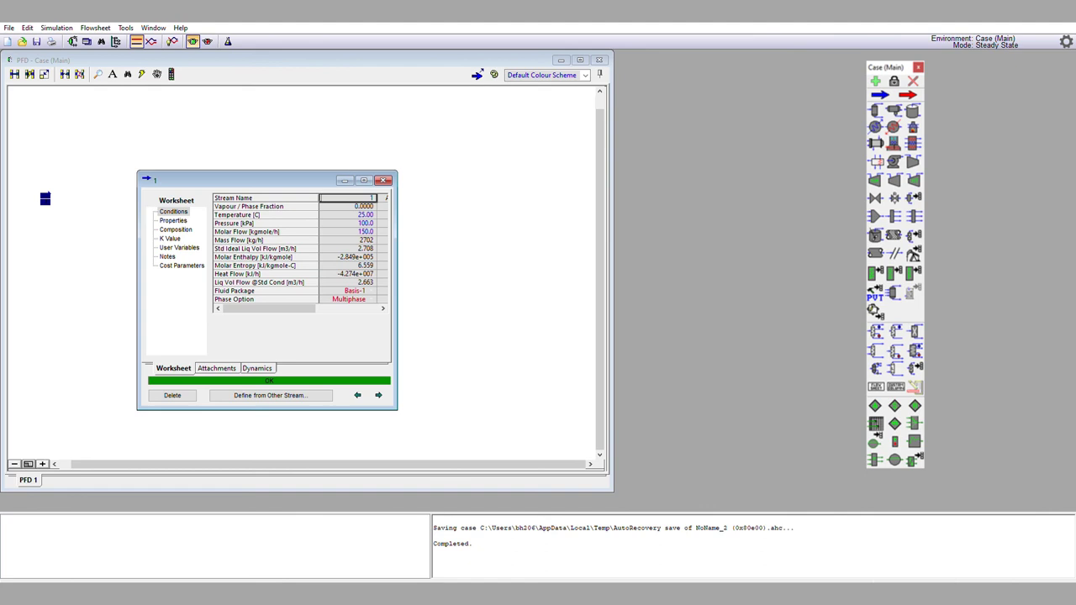
text(LiqWater)
key(Return)
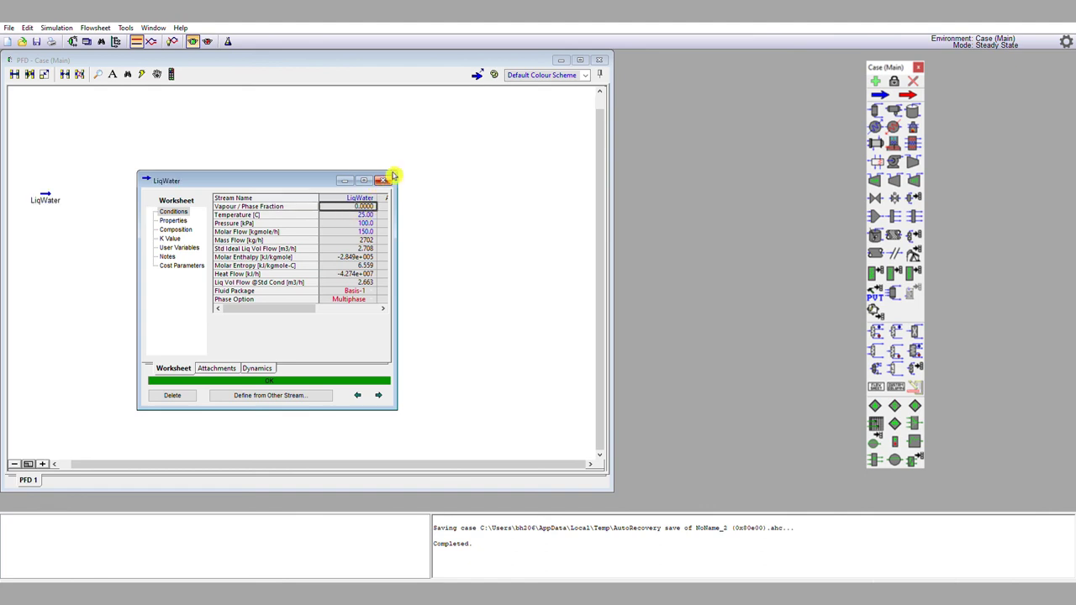
click(383, 180)
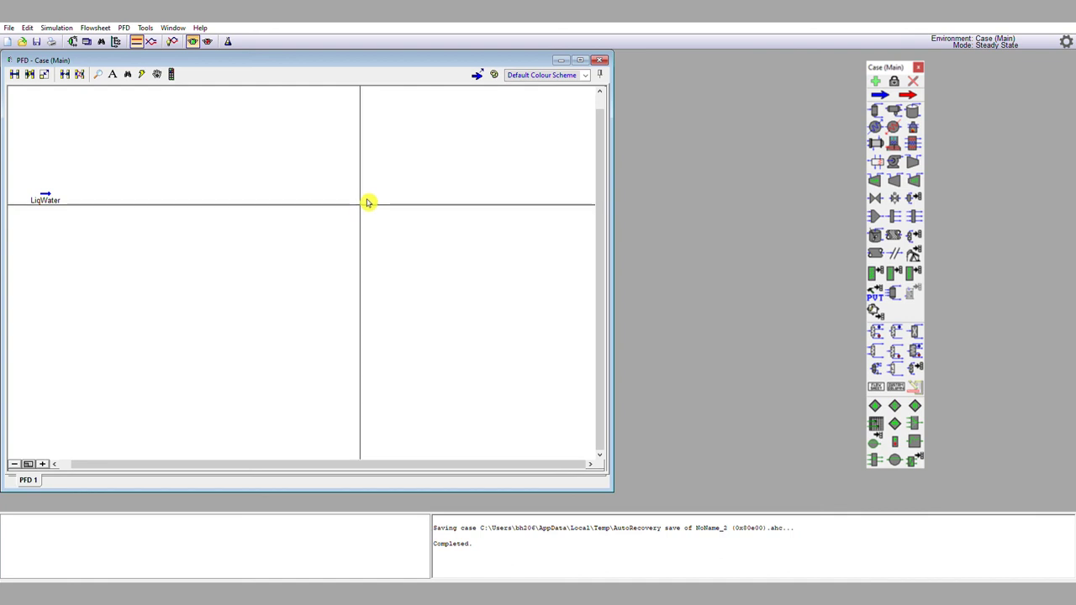
Place energy stream Q-100 below LiqWater on the PFD and open its property view
click(898, 96)
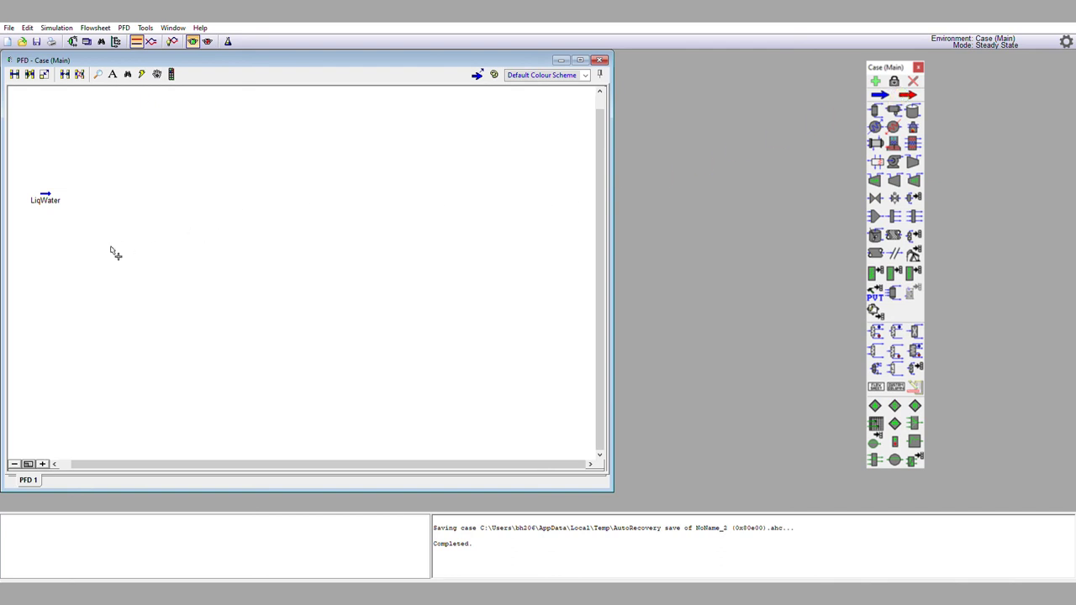
click(48, 248)
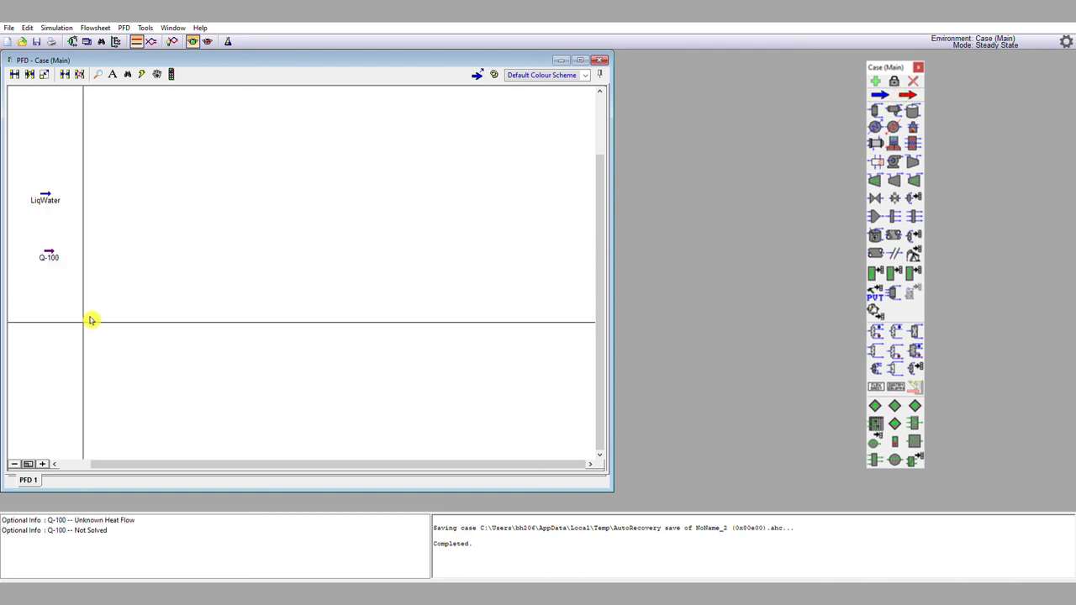
double_click(52, 254)
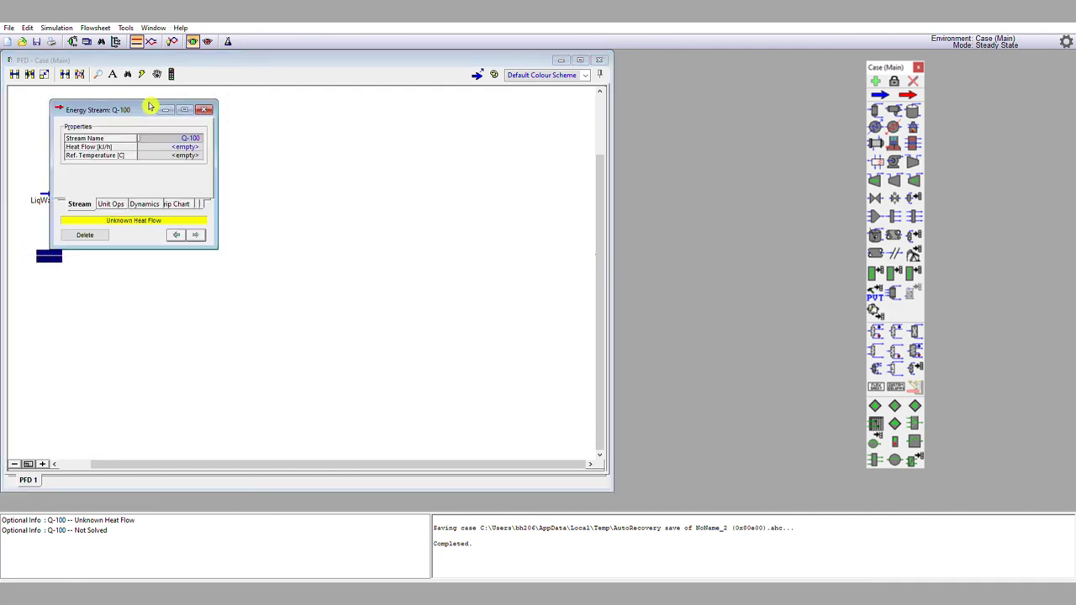
drag(151, 107, 320, 169)
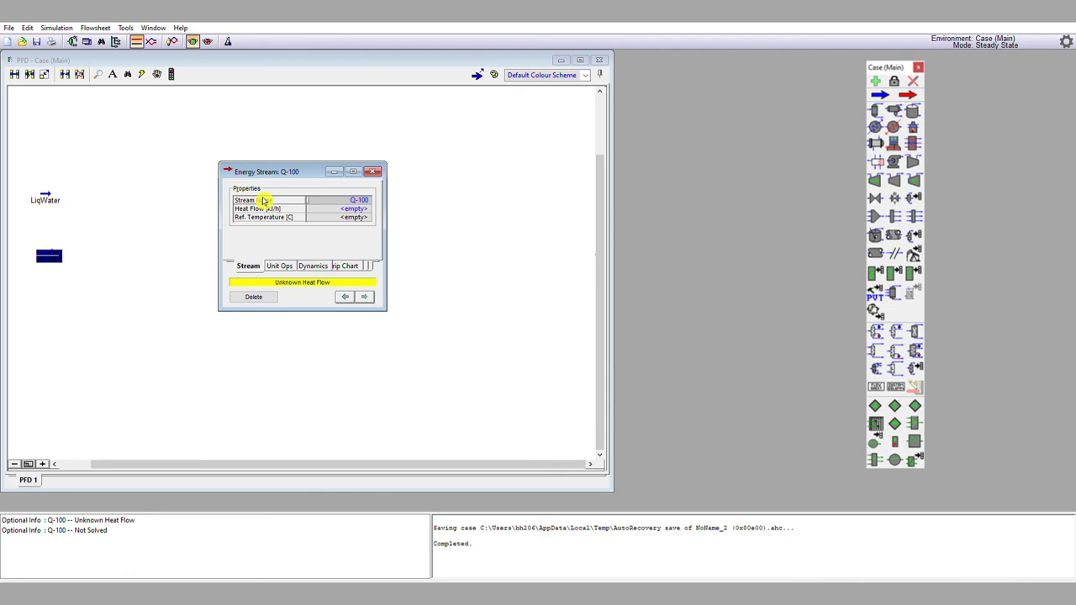
Set Q-100's heat flow to 180000 (1.800e+005 kJ/h) and close its property window
click(342, 207)
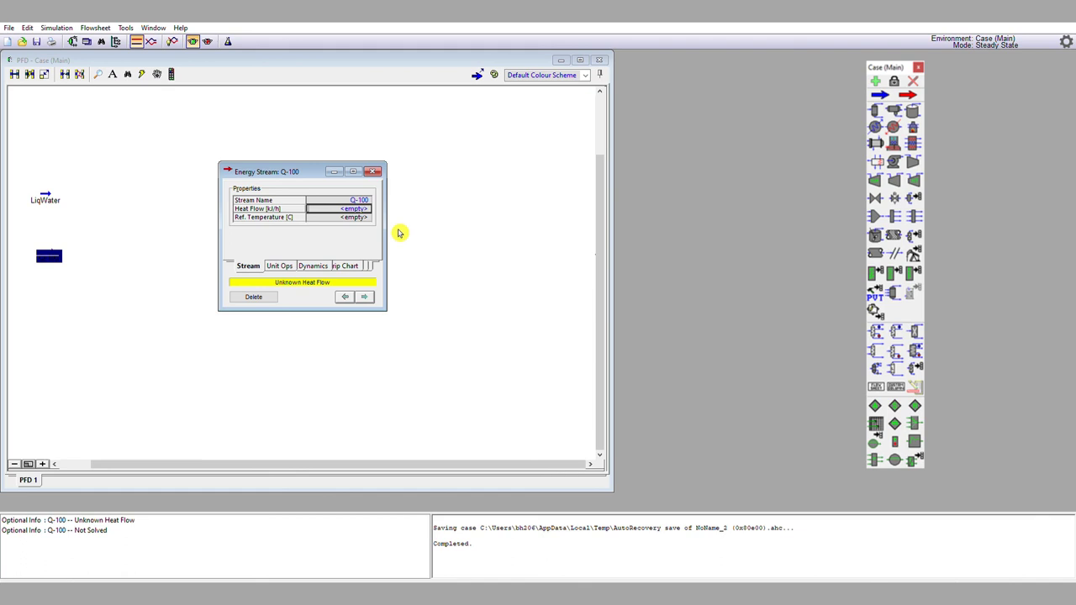
text(180000)
key(Return)
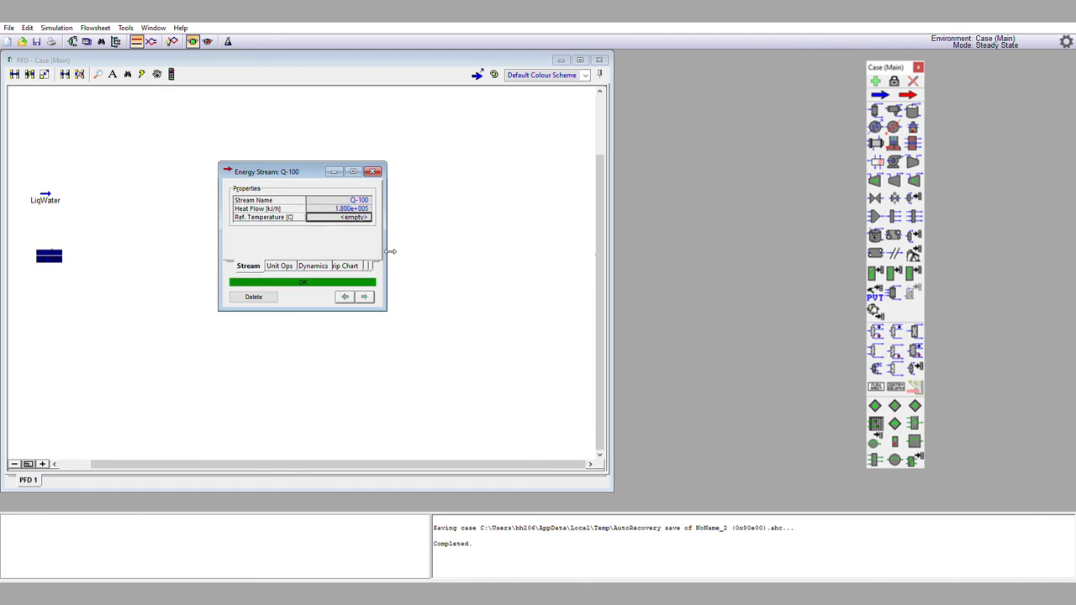
click(370, 172)
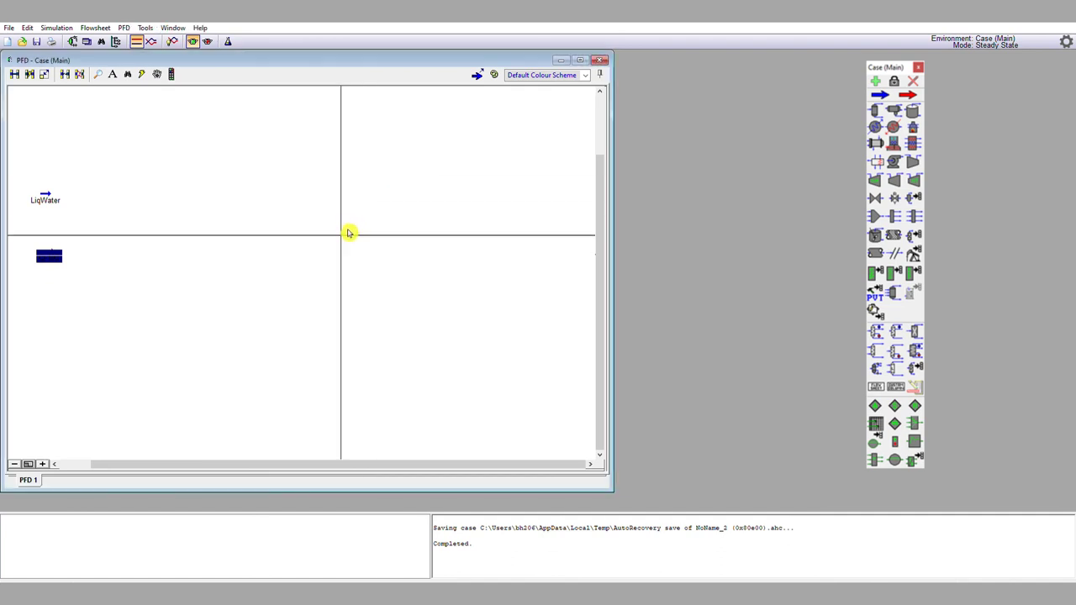